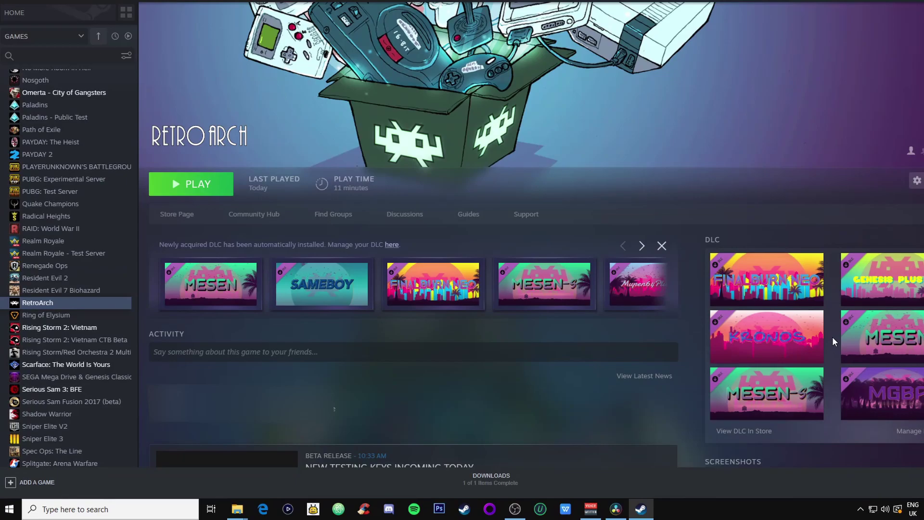
- Open the store page of RetroArch's Mesen S DLC and find its free download option
{"action": "scroll", "coordinate": [833, 337], "scroll_direction": "down", "scroll_amount": 2}
{"action": "scroll", "coordinate": [761, 252], "scroll_direction": "up", "scroll_amount": 1}
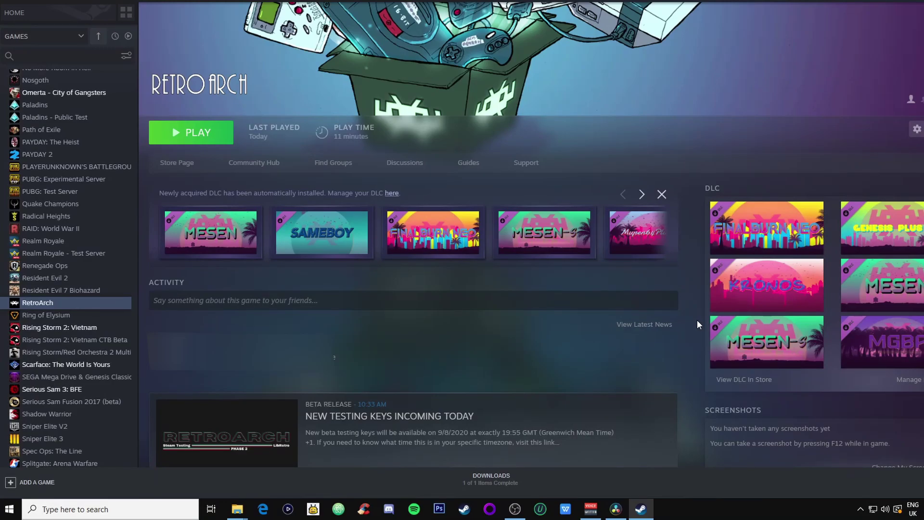
{"action": "mouse_move", "coordinate": [742, 233]}
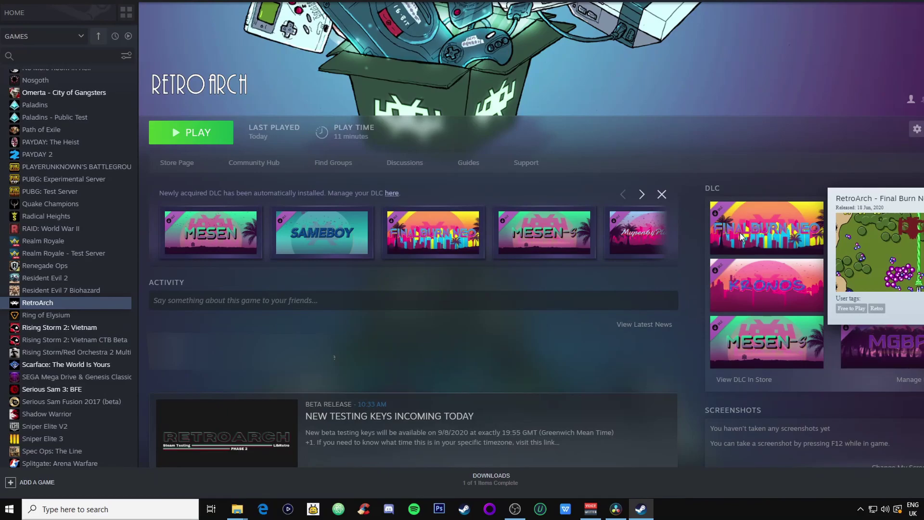
{"action": "left_click", "coordinate": [552, 236]}
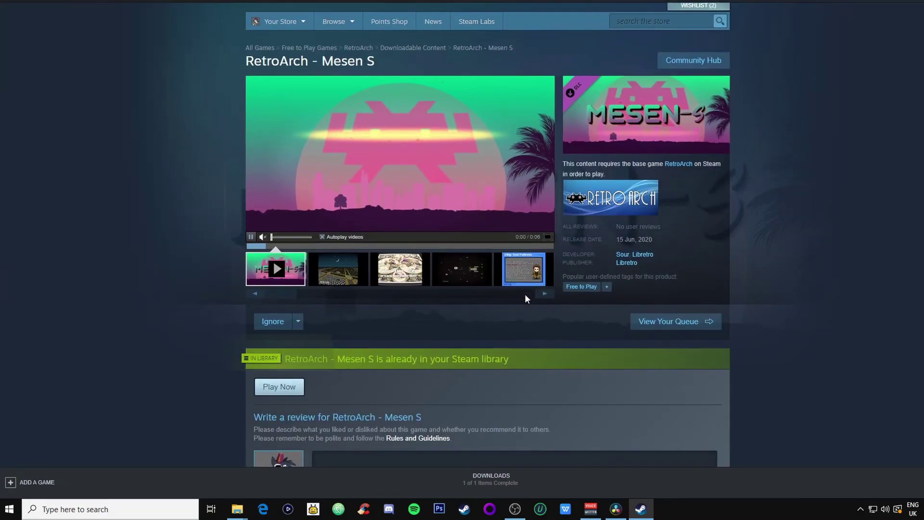
{"action": "scroll", "coordinate": [525, 294], "scroll_direction": "down", "scroll_amount": 1}
{"action": "scroll", "coordinate": [525, 294], "scroll_direction": "down", "scroll_amount": 3}
{"action": "scroll", "coordinate": [526, 295], "scroll_direction": "down", "scroll_amount": 4}
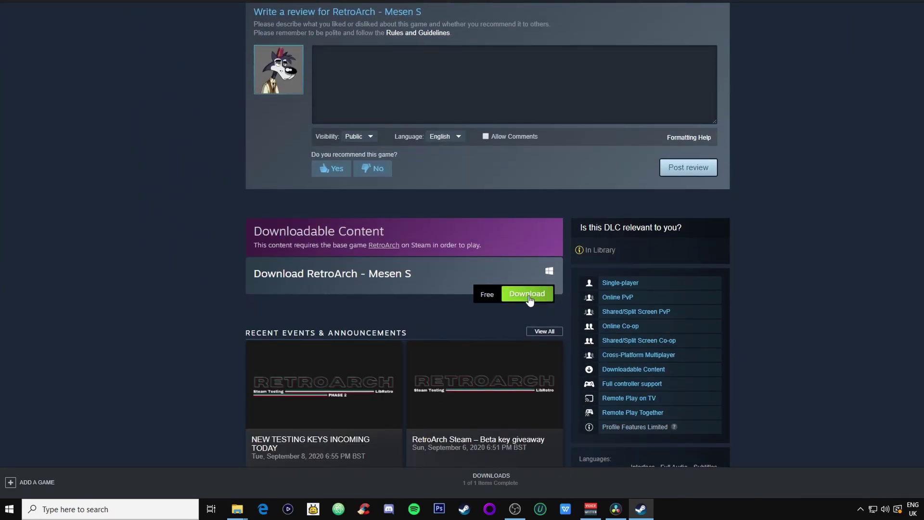
{"action": "scroll", "coordinate": [529, 296], "scroll_direction": "up", "scroll_amount": 8}
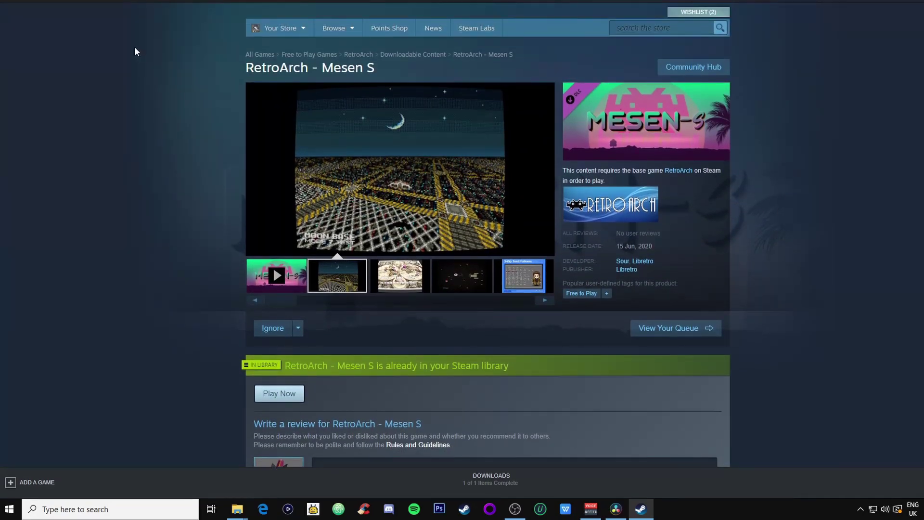
- Review the installed DLC list in RetroArch's properties from the library, and close the properties
{"action": "mouse_move", "coordinate": [114, 1]}
{"action": "left_click", "coordinate": [114, 0]}
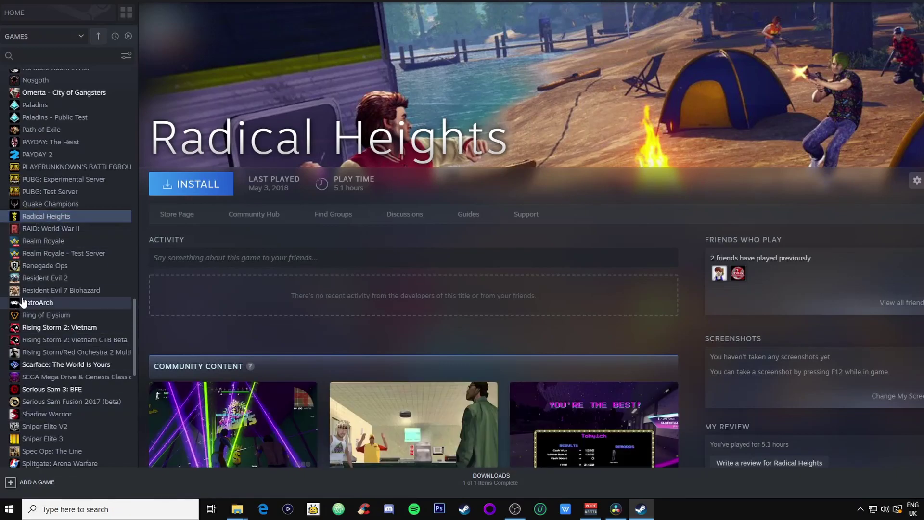
{"action": "right_click", "coordinate": [36, 301]}
{"action": "left_click", "coordinate": [53, 369]}
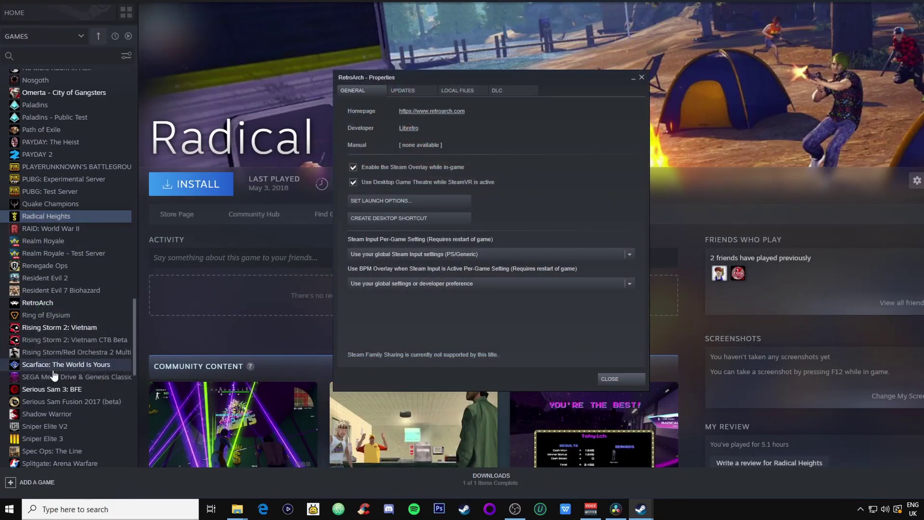
{"action": "left_click", "coordinate": [503, 90]}
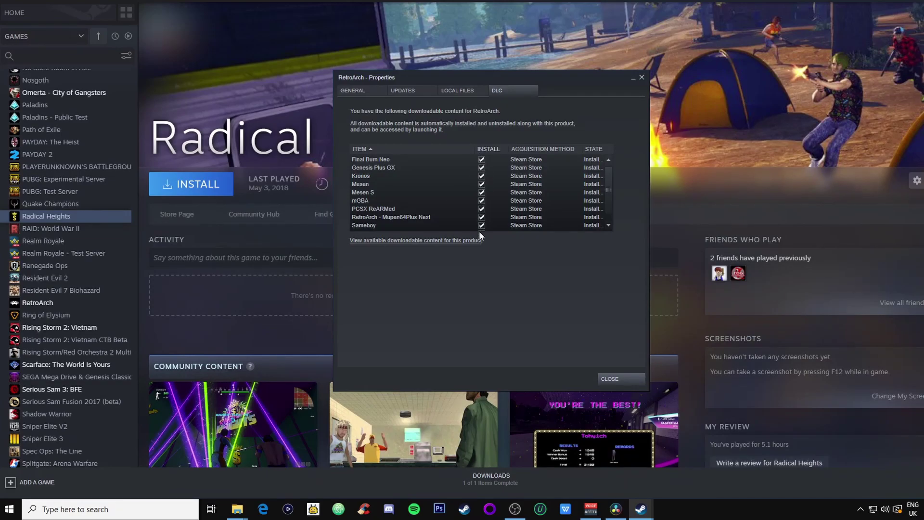
{"action": "scroll", "coordinate": [494, 185], "scroll_direction": "down", "scroll_amount": 1}
{"action": "scroll", "coordinate": [494, 186], "scroll_direction": "up", "scroll_amount": 1}
{"action": "scroll", "coordinate": [410, 186], "scroll_direction": "down", "scroll_amount": 1}
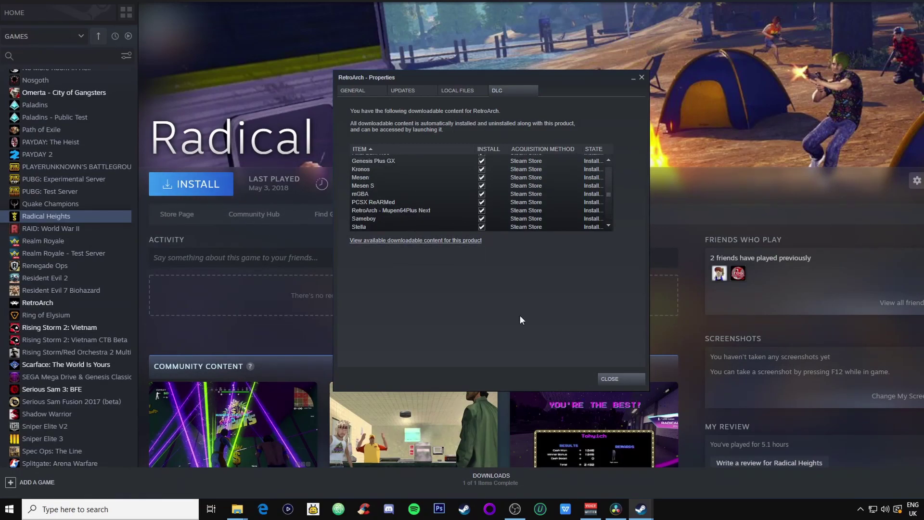
{"action": "left_click", "coordinate": [613, 380]}
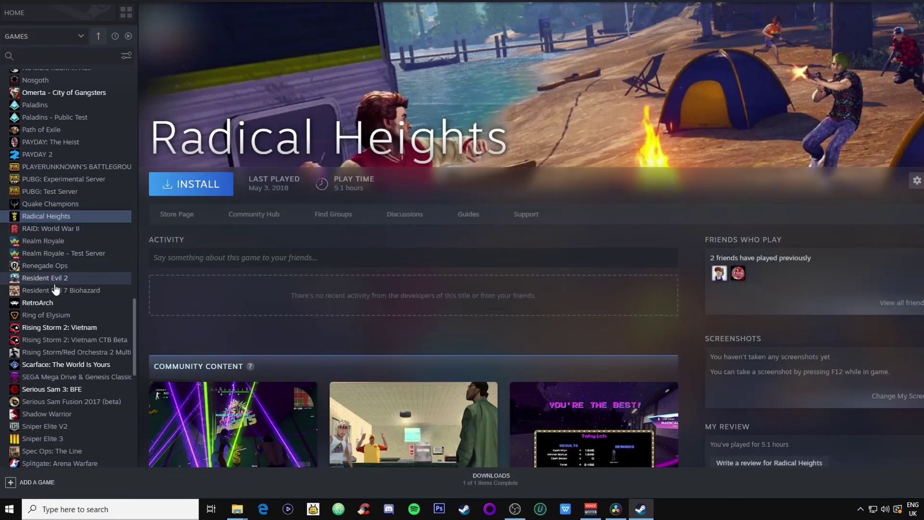
- Launch RetroArch from its library page
{"action": "left_click", "coordinate": [47, 303]}
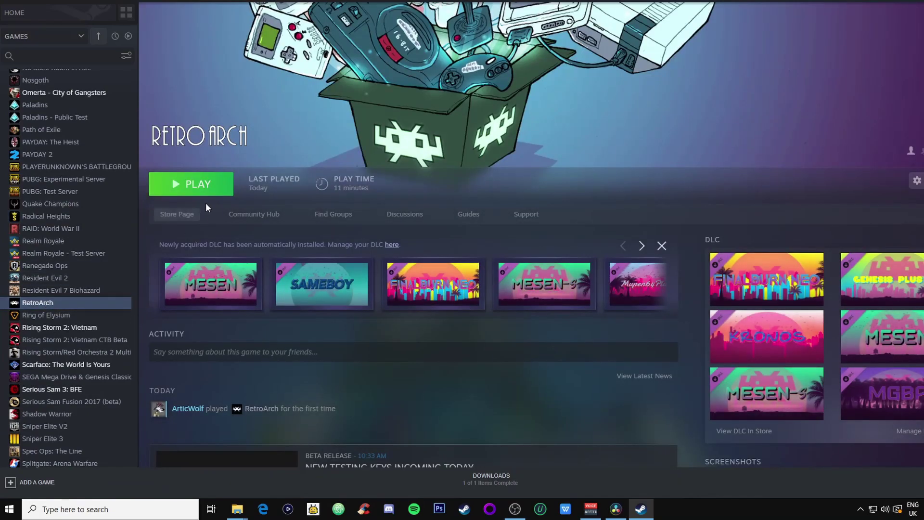
{"action": "left_click", "coordinate": [215, 184]}
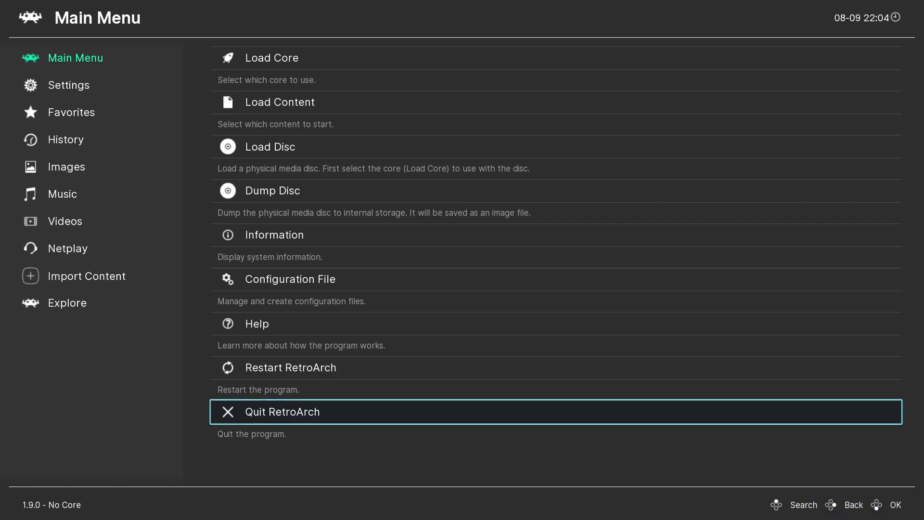
- Open the Load Core list from RetroArch's main menu
{"action": "left_click", "coordinate": [290, 368]}
{"action": "left_click", "coordinate": [257, 323]}
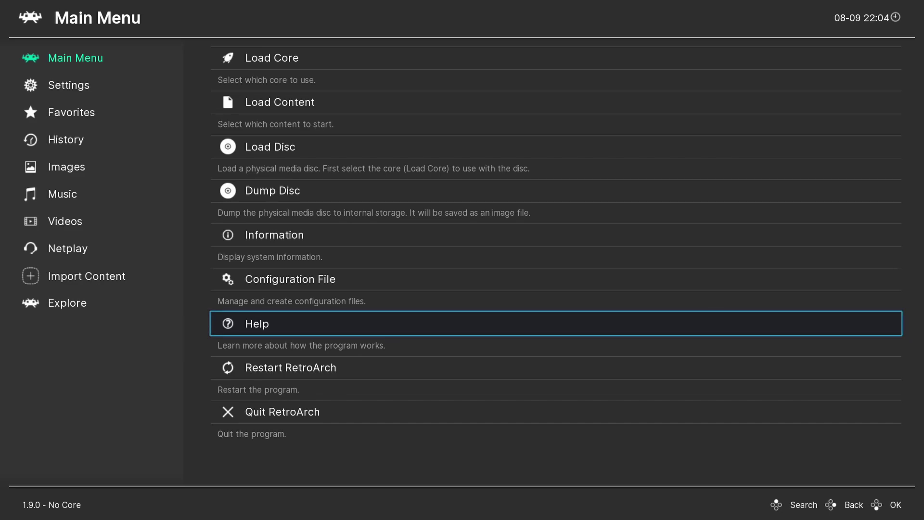
{"action": "key", "text": "Up"}
{"action": "key", "text": "Up"}
{"action": "key", "text": "Up"}
{"action": "key", "text": "Up"}
{"action": "key", "text": "Up"}
{"action": "key", "text": "Up"}
{"action": "key", "text": "Return"}
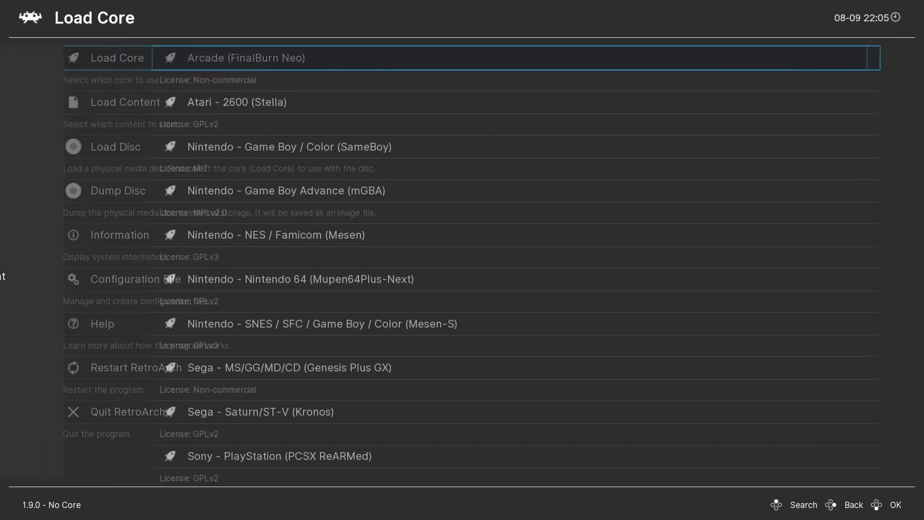
- Look through the cores available to load, from Arcade to PlayStation, and return to the main menu
{"action": "key", "text": "Down"}
{"action": "key", "text": "Down"}
{"action": "key", "text": "Down"}
{"action": "key", "text": "Down"}
{"action": "key", "text": "Down"}
{"action": "key", "text": "Down"}
{"action": "key", "text": "Down"}
{"action": "key", "text": "Down"}
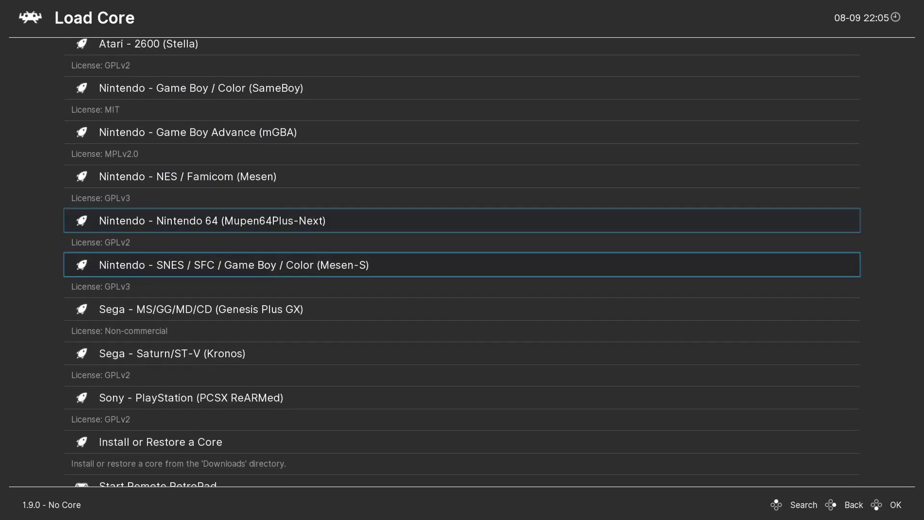
{"action": "key", "text": "Down"}
{"action": "key", "text": "Down"}
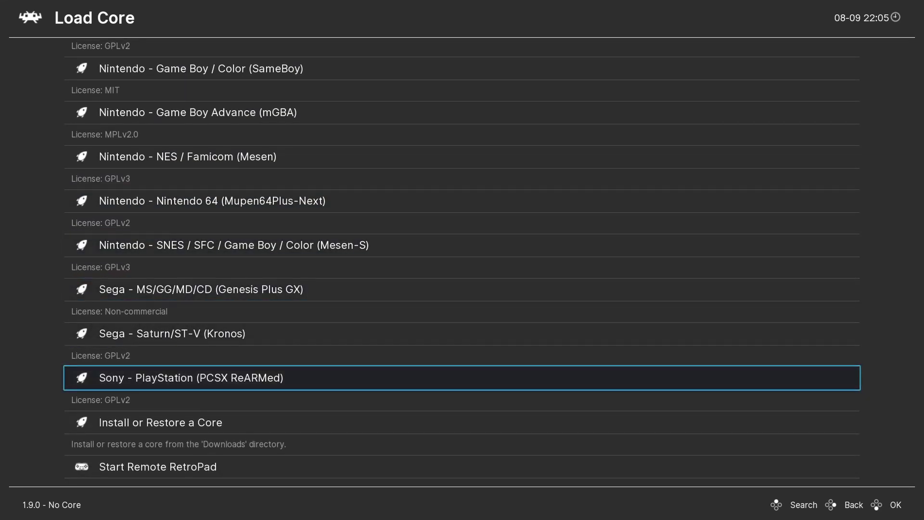
{"action": "key", "text": "Up"}
{"action": "key", "text": "Up"}
{"action": "key", "text": "Up"}
{"action": "key", "text": "Up"}
{"action": "key", "text": "Up"}
{"action": "key", "text": "Up"}
{"action": "key", "text": "Up"}
{"action": "key", "text": "Up"}
{"action": "key", "text": "Up"}
{"action": "key", "text": "Up"}
{"action": "key", "text": "Up"}
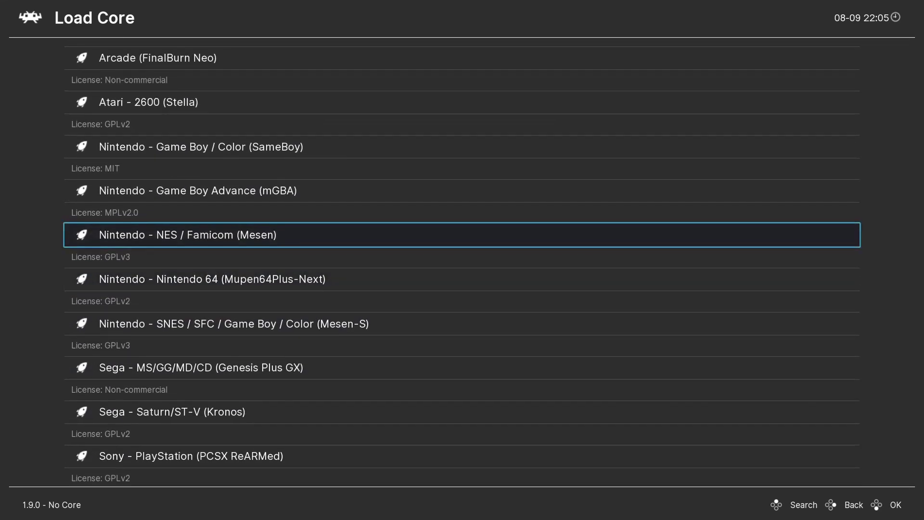
{"action": "key", "text": "Down"}
{"action": "key", "text": "Down"}
{"action": "key", "text": "Down"}
{"action": "key", "text": "Down"}
{"action": "key", "text": "Down"}
{"action": "key", "text": "Down"}
{"action": "key", "text": "Down"}
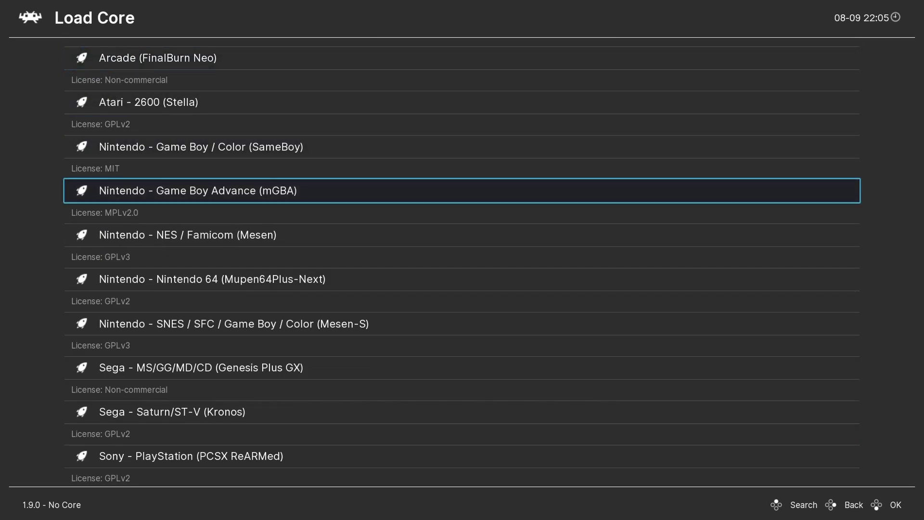
{"action": "key", "text": "Down"}
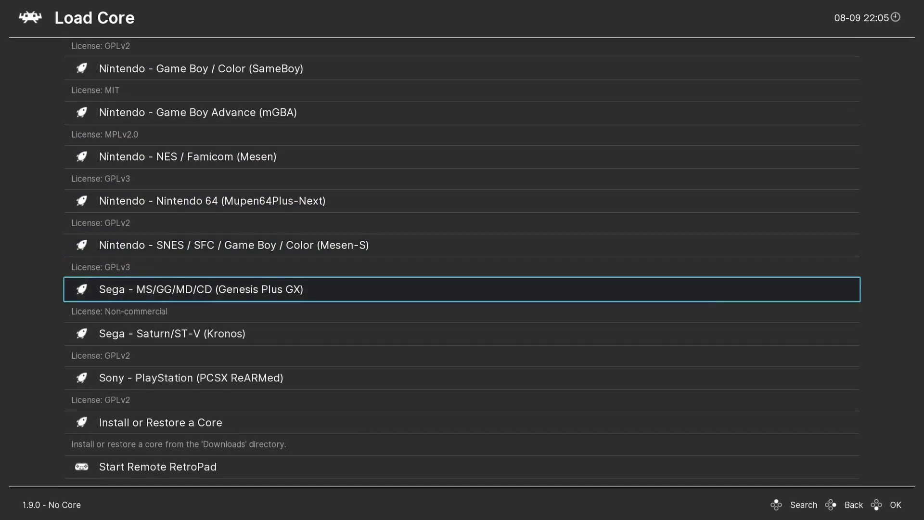
{"action": "key", "text": "Down"}
{"action": "key", "text": "Down"}
{"action": "key", "text": "Up"}
{"action": "key", "text": "Up"}
{"action": "key", "text": "Up"}
{"action": "key", "text": "Up"}
{"action": "key", "text": "Up"}
{"action": "key", "text": "Up"}
{"action": "key", "text": "Up"}
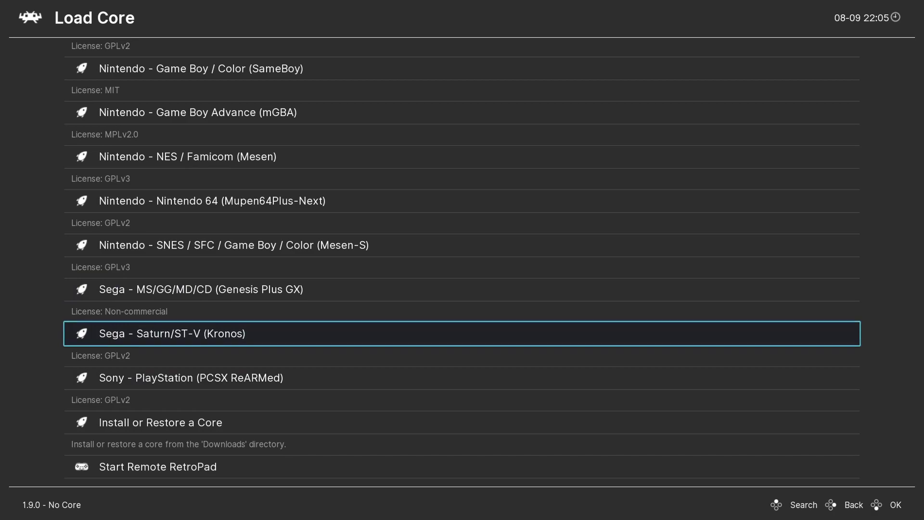
{"action": "key", "text": "BackSpace"}
- Open the Video category in RetroArch's Settings
{"action": "key", "text": "Down"}
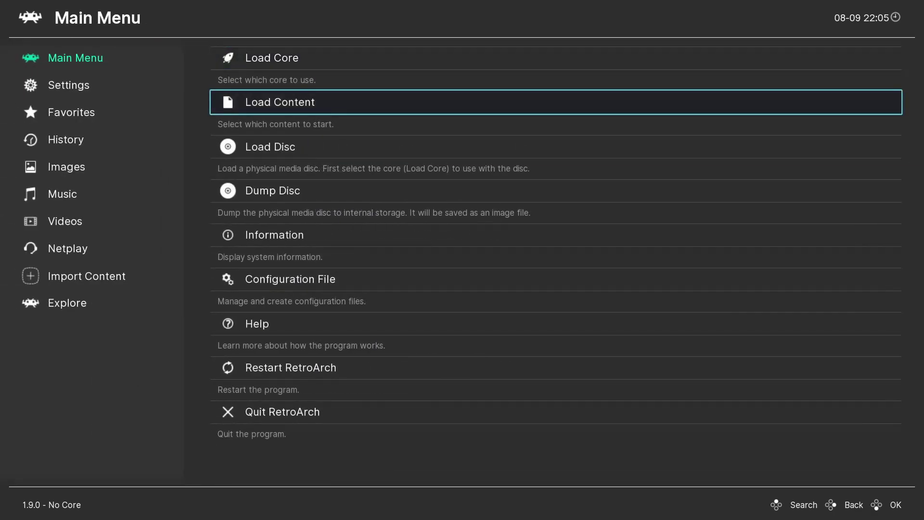
{"action": "key", "text": "Left"}
{"action": "key", "text": "Down"}
{"action": "key", "text": "Right"}
{"action": "key", "text": "Down"}
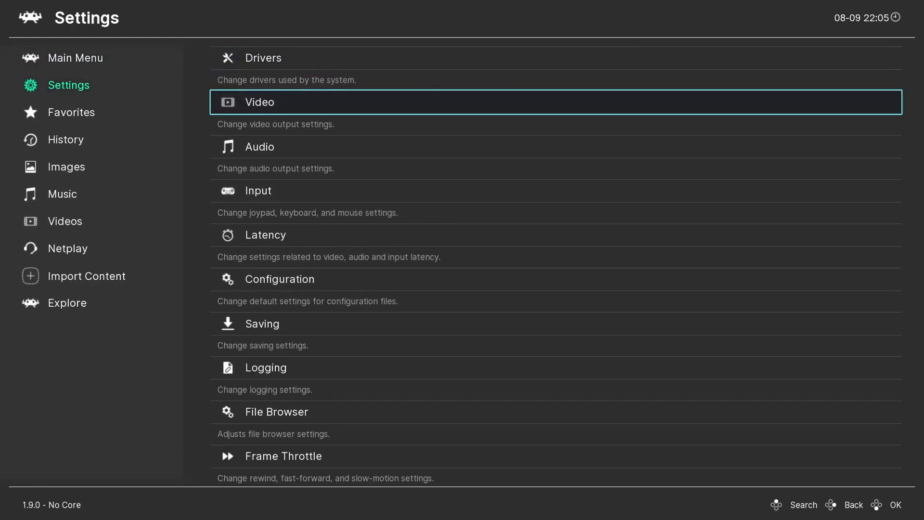
{"action": "key", "text": "Return"}
- Examine the Video options such as output, scaling and synchronization, and go back to the Settings list
{"action": "key", "text": "Down"}
{"action": "key", "text": "Down"}
{"action": "key", "text": "Down"}
{"action": "key", "text": "Down"}
{"action": "key", "text": "Down"}
{"action": "key", "text": "Down"}
{"action": "key", "text": "Down"}
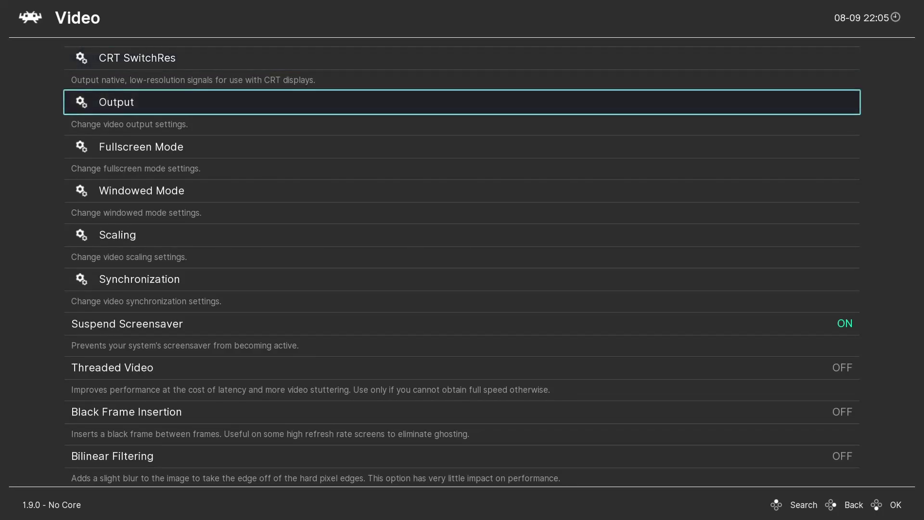
{"action": "key", "text": "Up"}
{"action": "key", "text": "Up"}
{"action": "key", "text": "Up"}
{"action": "key", "text": "Up"}
{"action": "key", "text": "Up"}
{"action": "key", "text": "Up"}
{"action": "key", "text": "Up"}
{"action": "key", "text": "Up"}
{"action": "key", "text": "Up"}
{"action": "key", "text": "Up"}
{"action": "key", "text": "Up"}
{"action": "key", "text": "Up"}
{"action": "key", "text": "Up"}
{"action": "key", "text": "Up"}
{"action": "key", "text": "Up"}
{"action": "key", "text": "Up"}
{"action": "key", "text": "Up"}
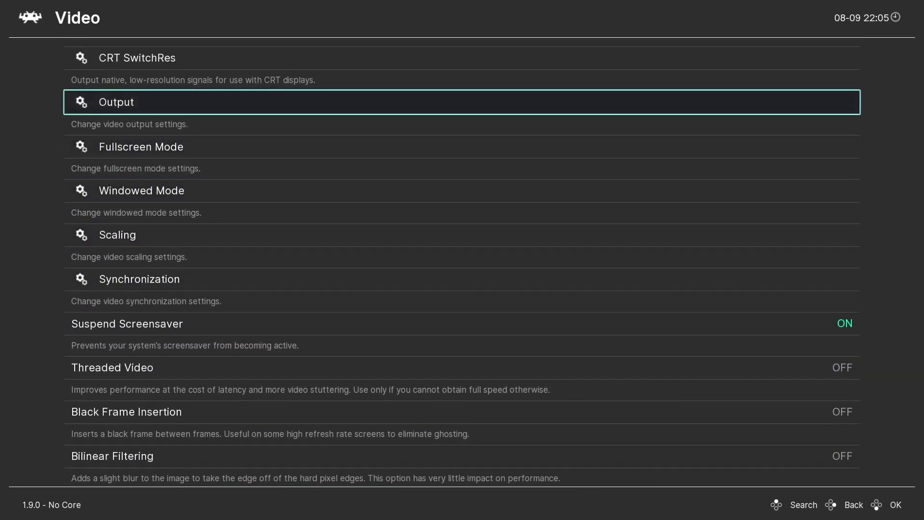
{"action": "key", "text": "Up"}
{"action": "key", "text": "Down"}
{"action": "key", "text": "BackSpace"}
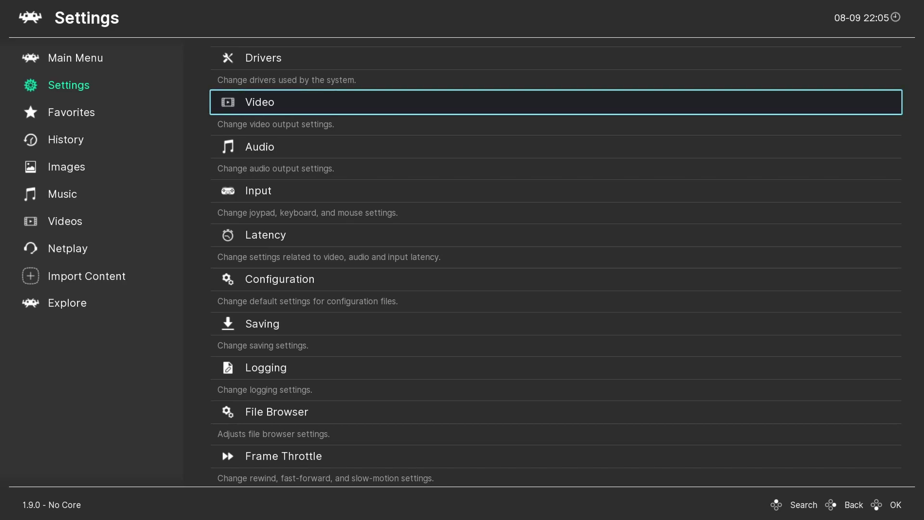
- Look through the Settings categories after Video and open On-Screen Display
{"action": "key", "text": "Down"}
{"action": "key", "text": "Down"}
{"action": "key", "text": "Down"}
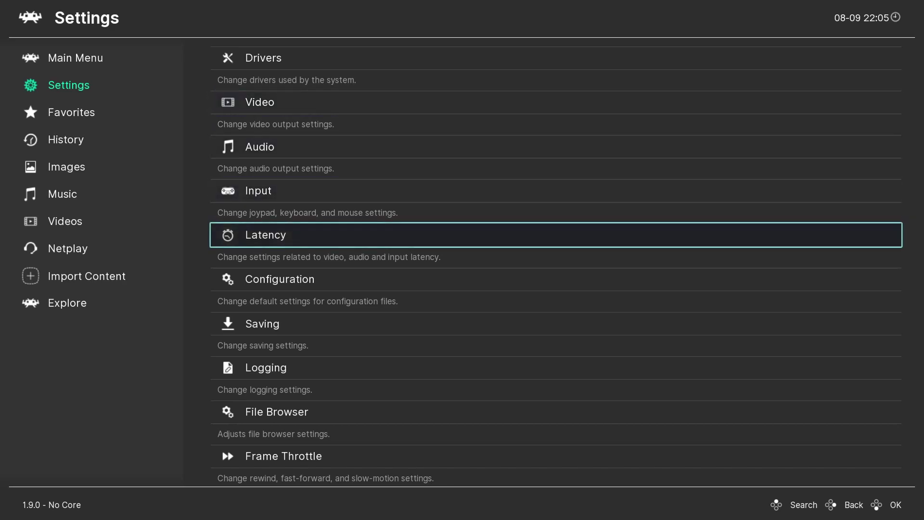
{"action": "key", "text": "Down"}
{"action": "key", "text": "Down"}
{"action": "key", "text": "Down"}
{"action": "key", "text": "Down"}
{"action": "key", "text": "Down"}
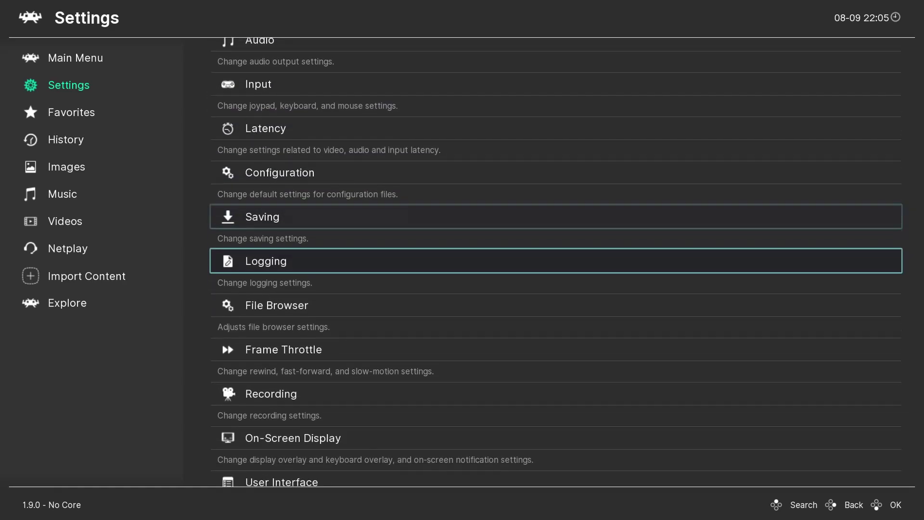
{"action": "key", "text": "Down"}
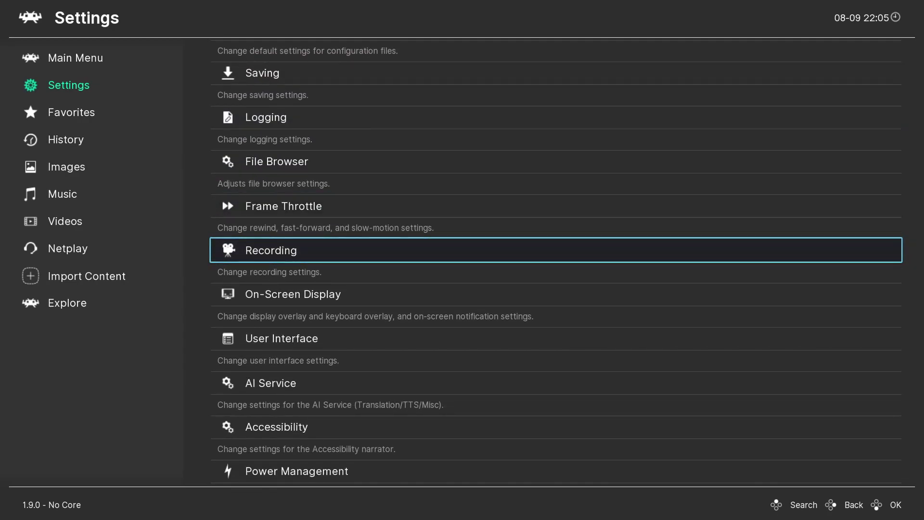
{"action": "key", "text": "Down"}
{"action": "key", "text": "Return"}
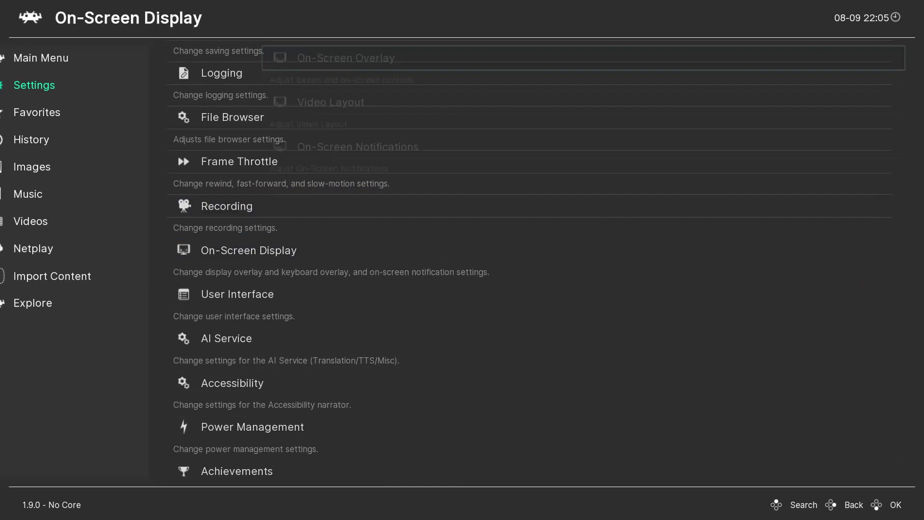
{"action": "key", "text": "Down"}
{"action": "key", "text": "Up"}
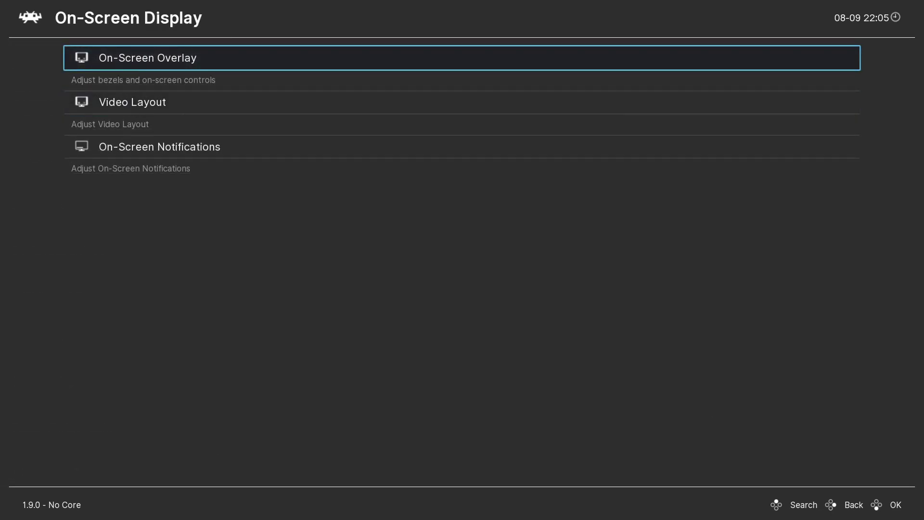
- Examine the On-Screen Overlay options and return to the Settings list
{"action": "key", "text": "Return"}
{"action": "key", "text": "Down"}
{"action": "key", "text": "Down"}
{"action": "key", "text": "Down"}
{"action": "key", "text": "Down"}
{"action": "key", "text": "Down"}
{"action": "key", "text": "Down"}
{"action": "key", "text": "Down"}
{"action": "key", "text": "Down"}
{"action": "key", "text": "Down"}
{"action": "key", "text": "Down"}
{"action": "key", "text": "Up"}
{"action": "key", "text": "BackSpace"}
{"action": "key", "text": "BackSpace"}
- Look through the remaining Settings categories from User Interface to Directory
{"action": "key", "text": "Down"}
{"action": "key", "text": "Down"}
{"action": "key", "text": "Down"}
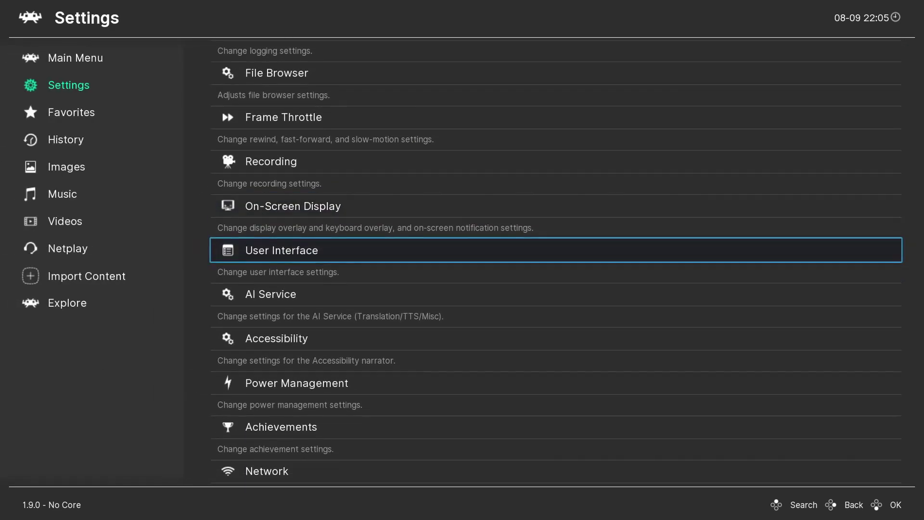
{"action": "key", "text": "Down"}
{"action": "key", "text": "Down"}
{"action": "key", "text": "Down"}
{"action": "key", "text": "Down"}
{"action": "key", "text": "Down"}
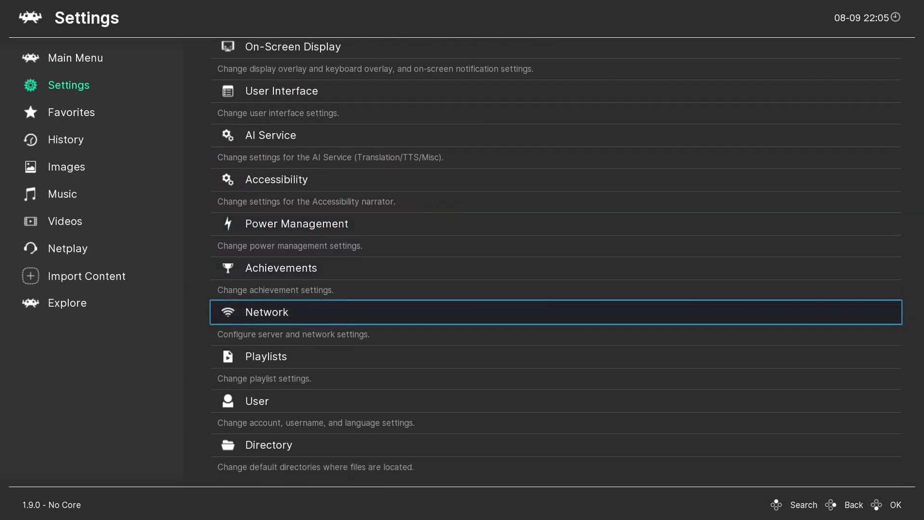
{"action": "key", "text": "Down"}
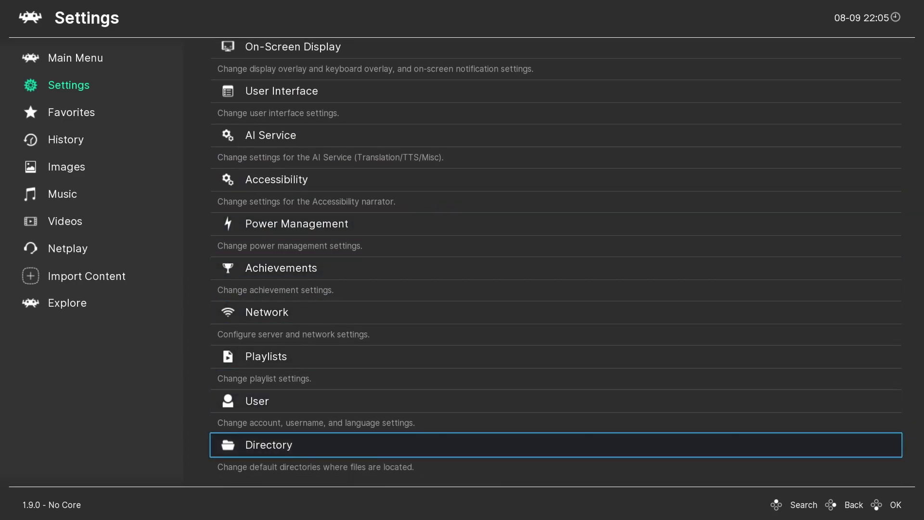
{"action": "key", "text": "Up"}
{"action": "key", "text": "Up"}
{"action": "key", "text": "Up"}
{"action": "key", "text": "Up"}
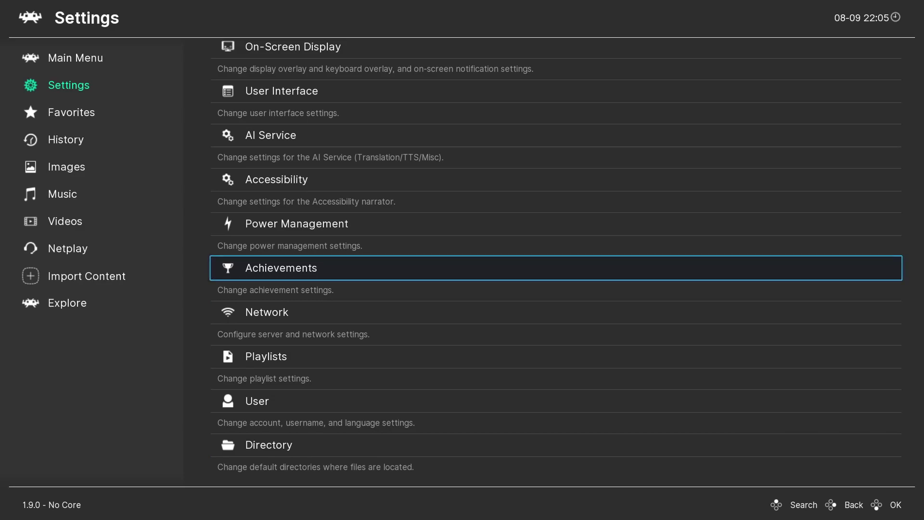
{"action": "key", "text": "Up"}
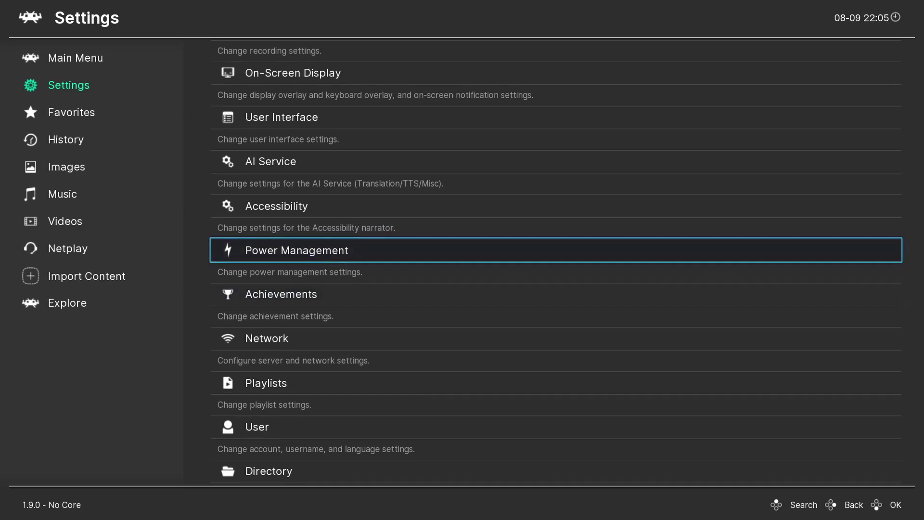
- Look back up through the Settings categories from Power Management past On-Screen Display and Logging
{"action": "key", "text": "Up"}
{"action": "key", "text": "Up"}
{"action": "key", "text": "Up"}
{"action": "key", "text": "Up"}
{"action": "key", "text": "Up"}
{"action": "key", "text": "Up"}
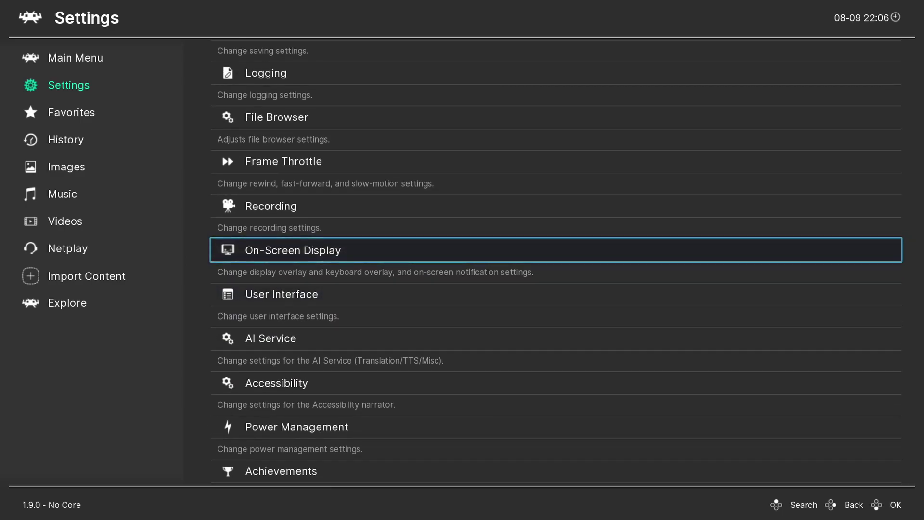
{"action": "key", "text": "Up"}
{"action": "key", "text": "Up"}
{"action": "key", "text": "Up"}
{"action": "key", "text": "Up"}
{"action": "key", "text": "Up"}
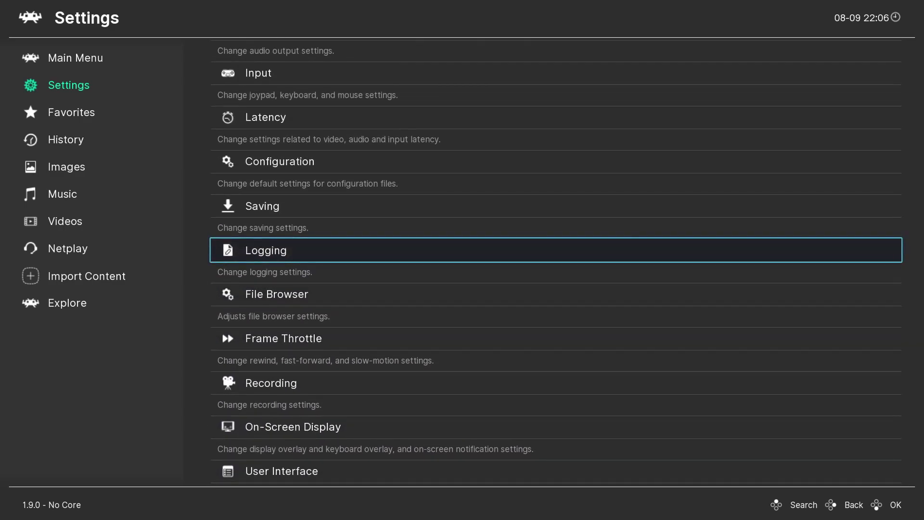
{"action": "key", "text": "Up"}
- Leave the Settings list and look through the main sections from History and Images to Netplay
{"action": "key", "text": "Left"}
{"action": "key", "text": "Down"}
{"action": "key", "text": "Down"}
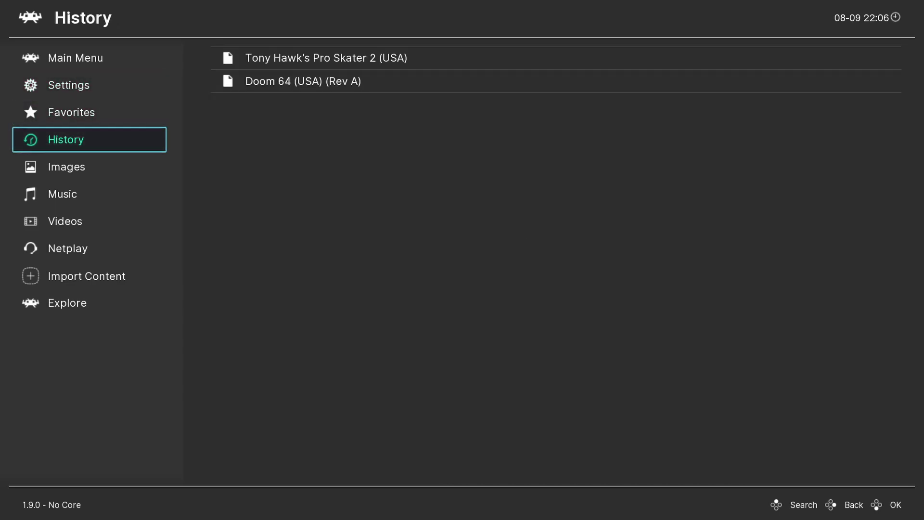
{"action": "key", "text": "Down"}
{"action": "key", "text": "Down"}
{"action": "key", "text": "Down"}
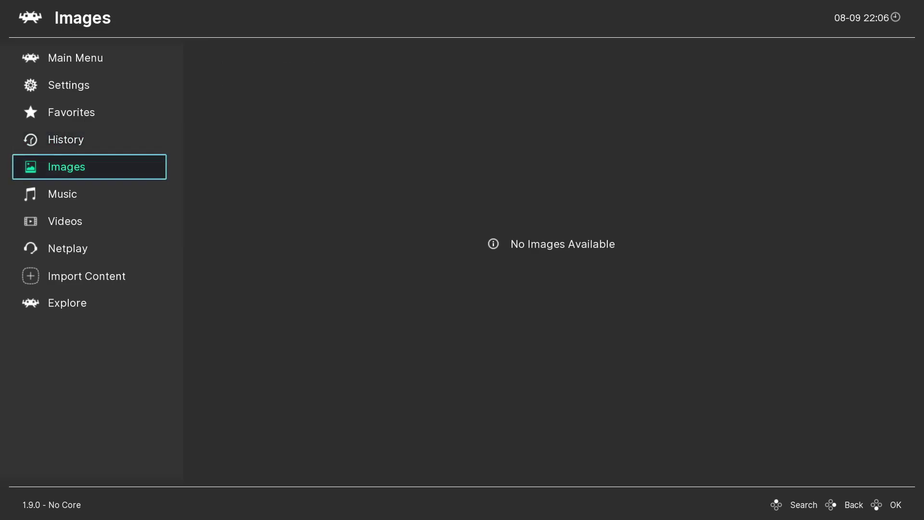
{"action": "key", "text": "Down"}
{"action": "key", "text": "Down"}
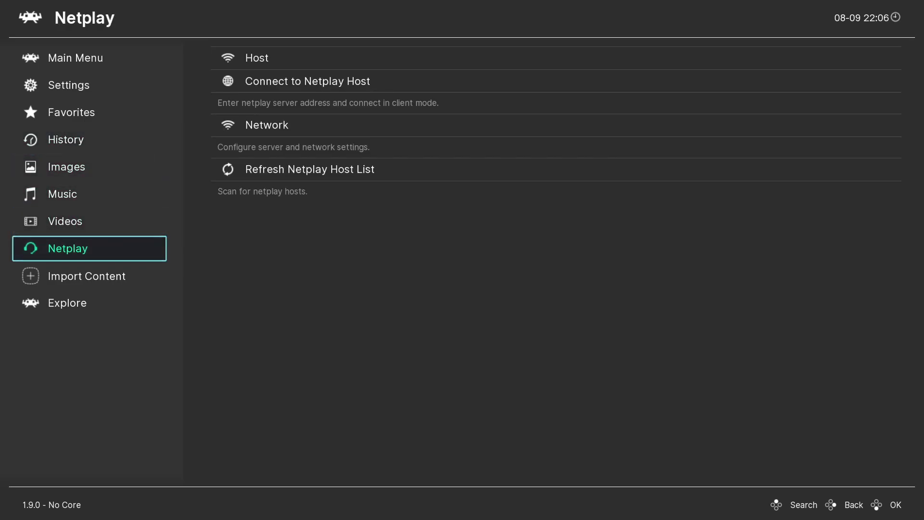
- Go back up through the main sections from Netplay past Videos
{"action": "key", "text": "Up"}
{"action": "key", "text": "Up"}
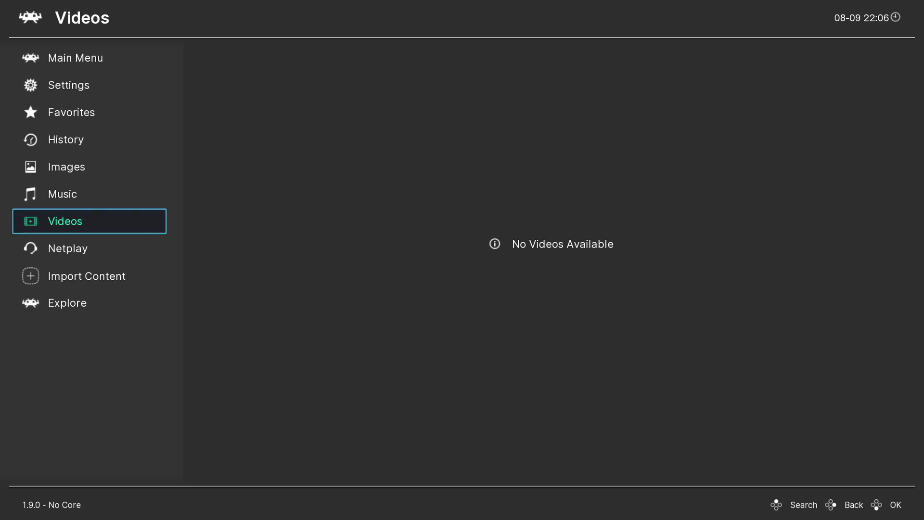
{"action": "key", "text": "Up"}
{"action": "key", "text": "Up"}
{"action": "key", "text": "Up"}
{"action": "key", "text": "Up"}
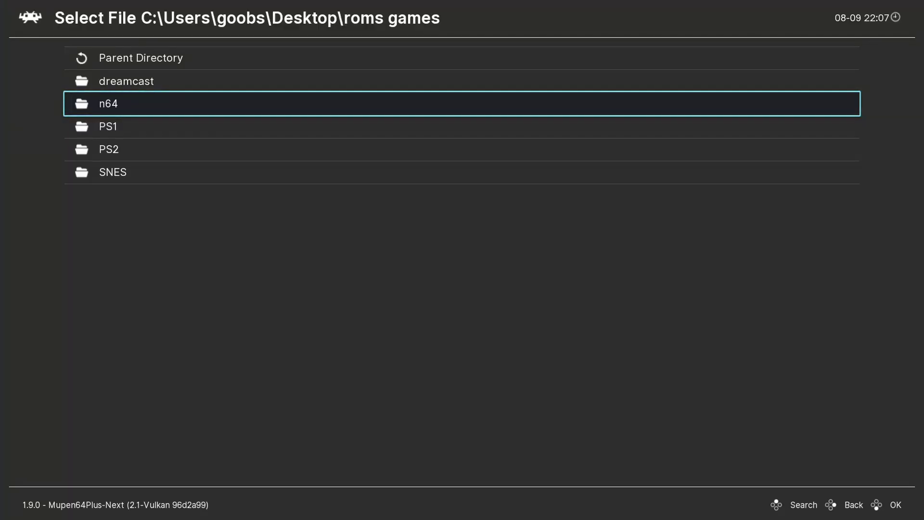
- Open the n64 folder in the roms games directory and look through its game files
{"action": "key", "text": "Return"}
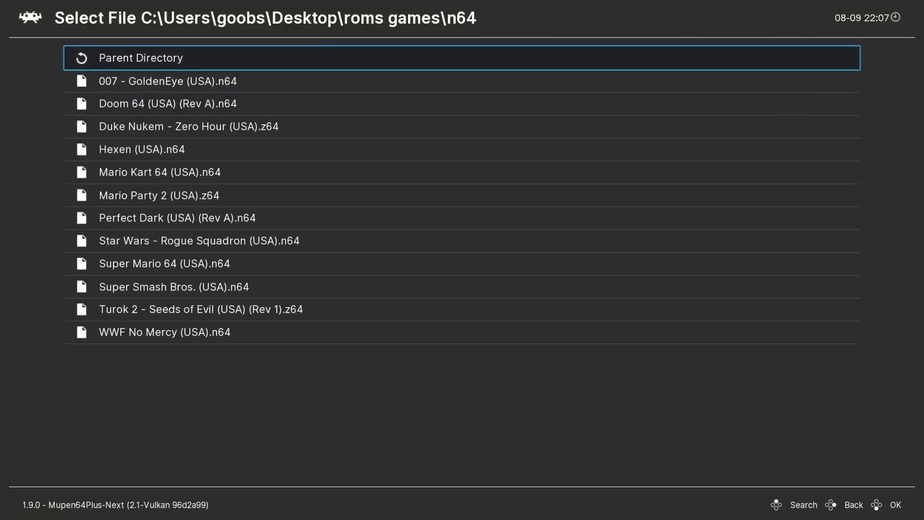
{"action": "key", "text": "Down"}
{"action": "key", "text": "Down"}
{"action": "key", "text": "Down"}
{"action": "key", "text": "Down"}
{"action": "key", "text": "Down"}
{"action": "key", "text": "Down"}
{"action": "key", "text": "Down"}
{"action": "key", "text": "Down"}
{"action": "key", "text": "Down"}
{"action": "key", "text": "Down"}
{"action": "key", "text": "Down"}
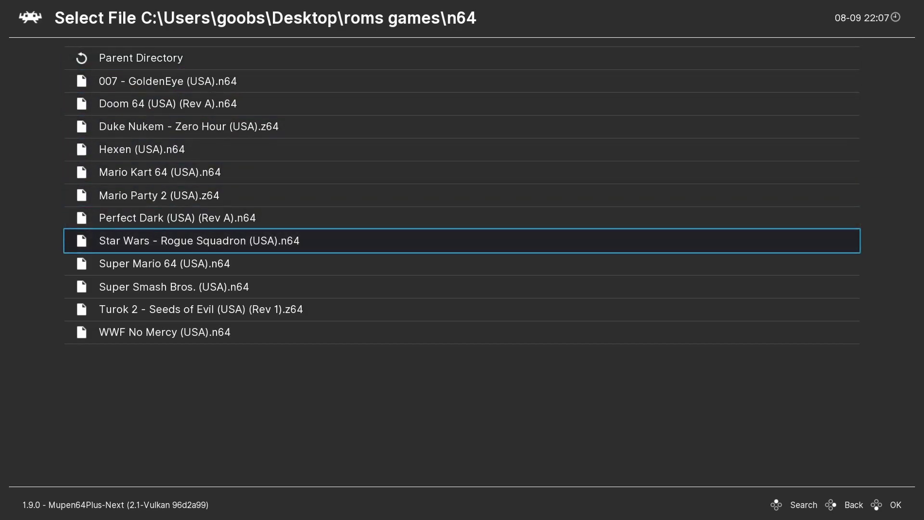
{"action": "key", "text": "Down"}
{"action": "key", "text": "Up"}
{"action": "key", "text": "Up"}
{"action": "key", "text": "Up"}
{"action": "key", "text": "Up"}
{"action": "key", "text": "Up"}
{"action": "key", "text": "Up"}
{"action": "key", "text": "Up"}
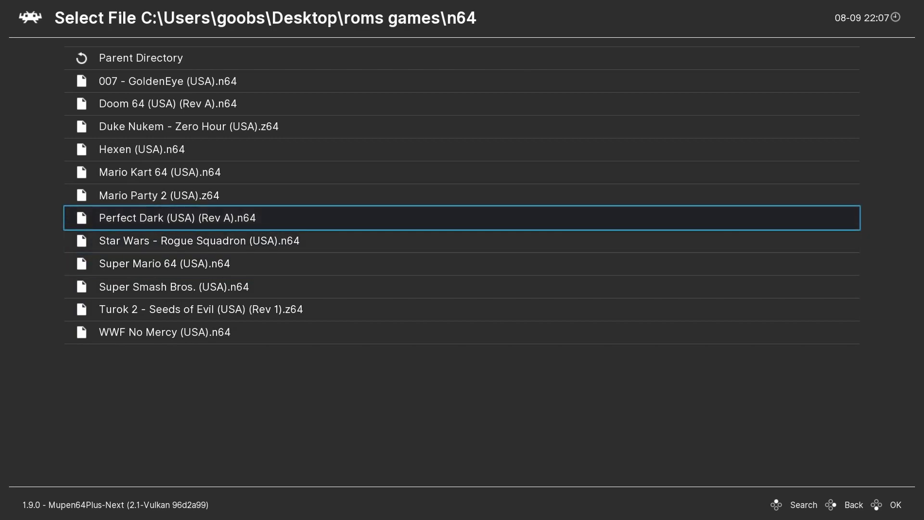
{"action": "key", "text": "Down"}
{"action": "key", "text": "Down"}
{"action": "key", "text": "Down"}
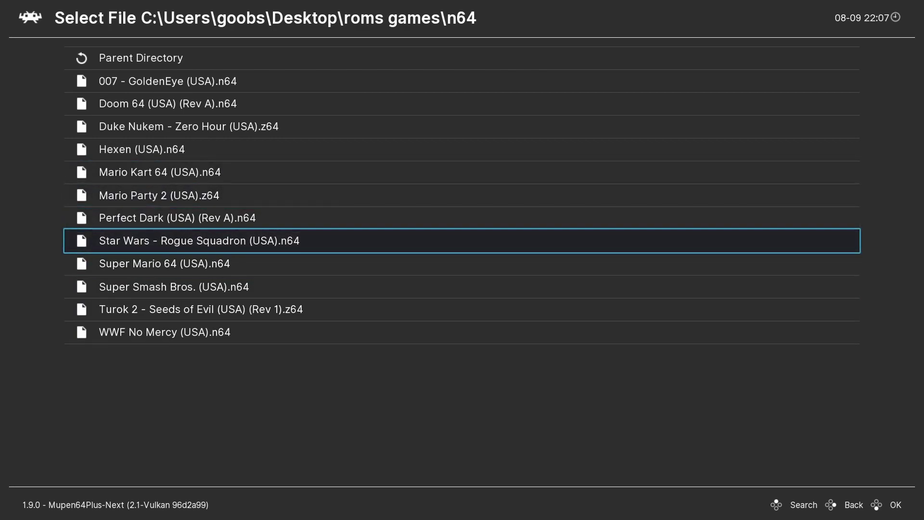
- Launch Duke Nukem - Zero Hour (USA).z64 from the n64 folder with the Mupen64Plus-Next core
{"action": "key", "text": "Up"}
{"action": "key", "text": "Up"}
{"action": "key", "text": "Up"}
{"action": "key", "text": "Up"}
{"action": "key", "text": "Up"}
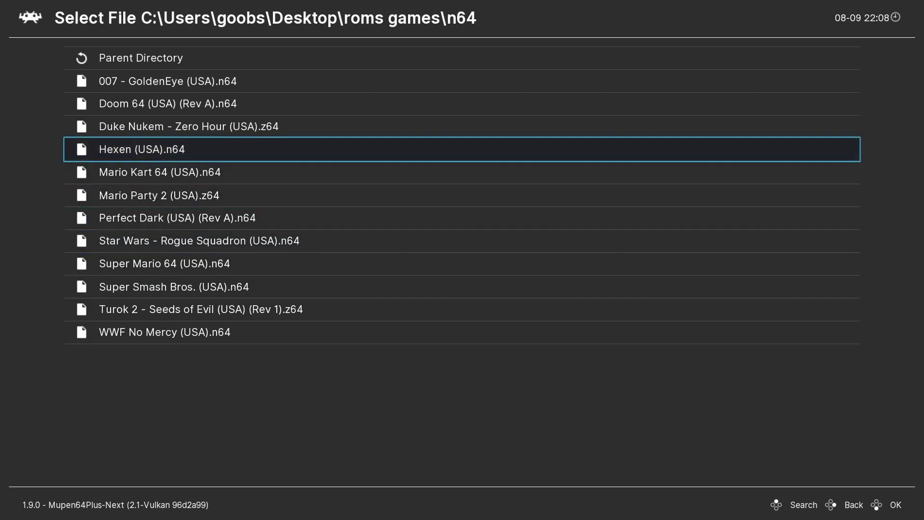
{"action": "key", "text": "Return"}
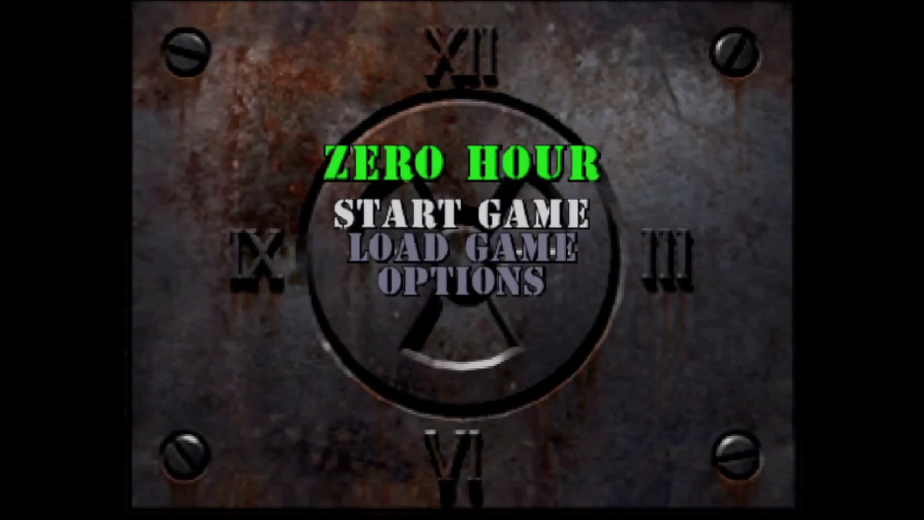
- Choose Start Game in the Zero Hour menu and continue past the Rumble Pak prompt
{"action": "key", "text": "Return"}
{"action": "key", "text": "Return"}
{"action": "key", "text": "Return"}
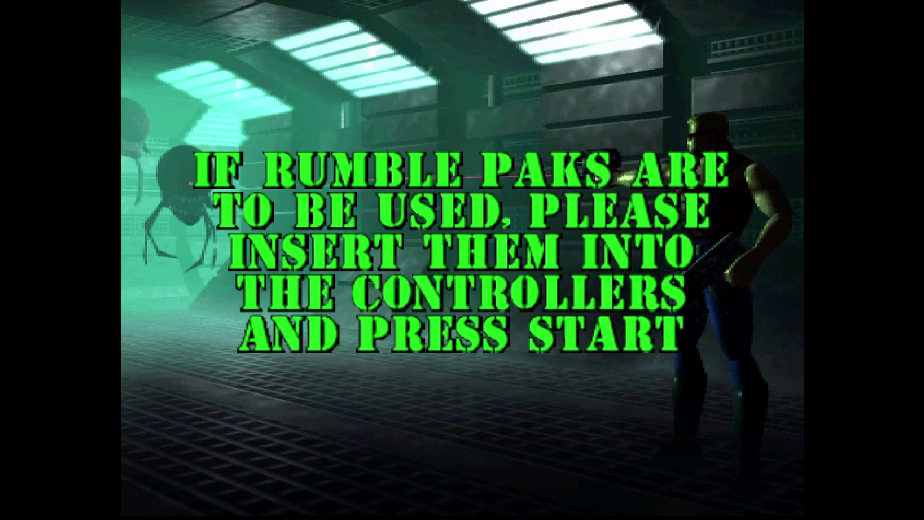
{"action": "key", "text": "Return"}
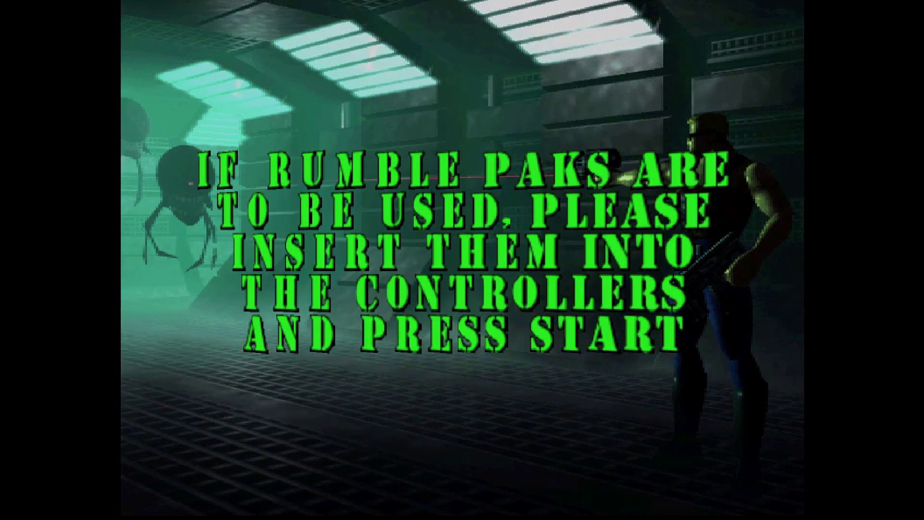